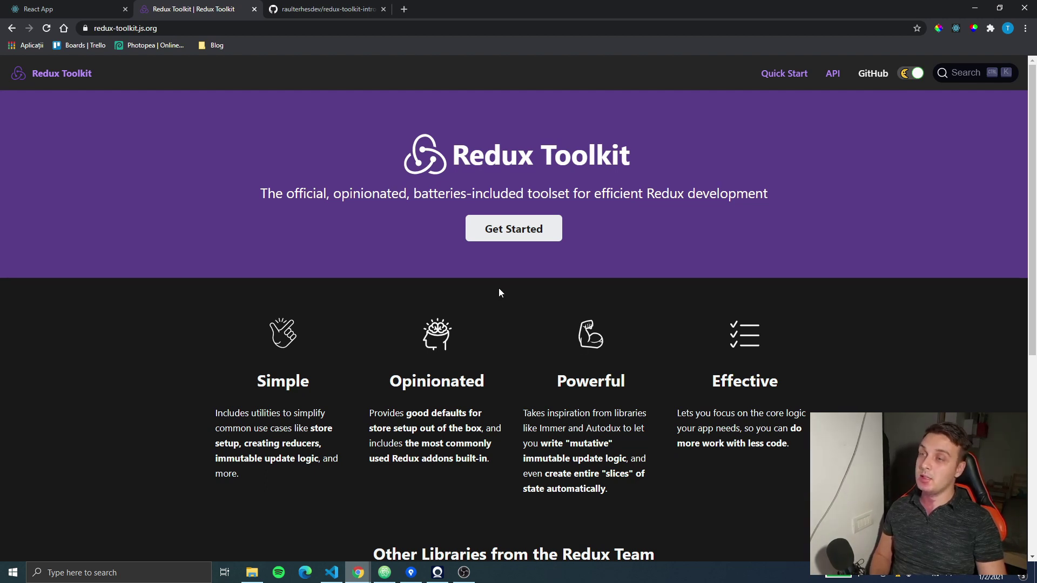
In the Personal Library tab, submit the Dune / F. Herbert / 10 entry, then delete its row.
click(73, 9)
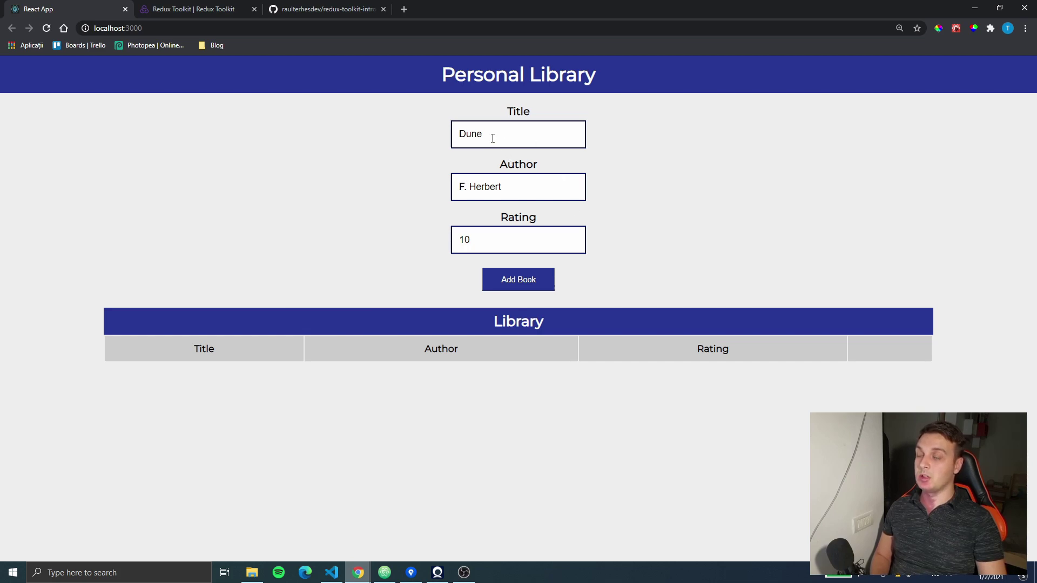
mouse_move(519, 239)
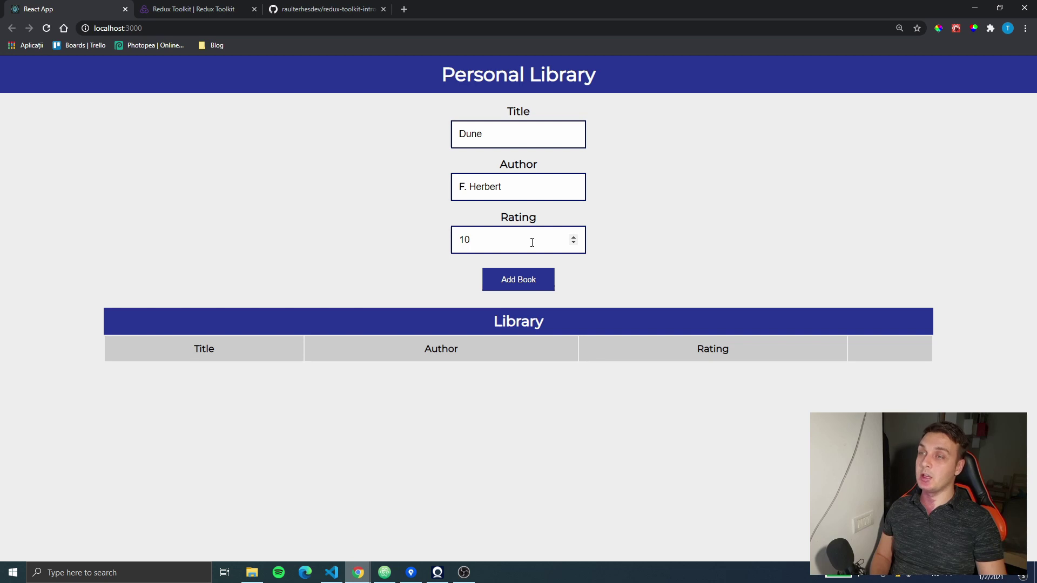
click(534, 276)
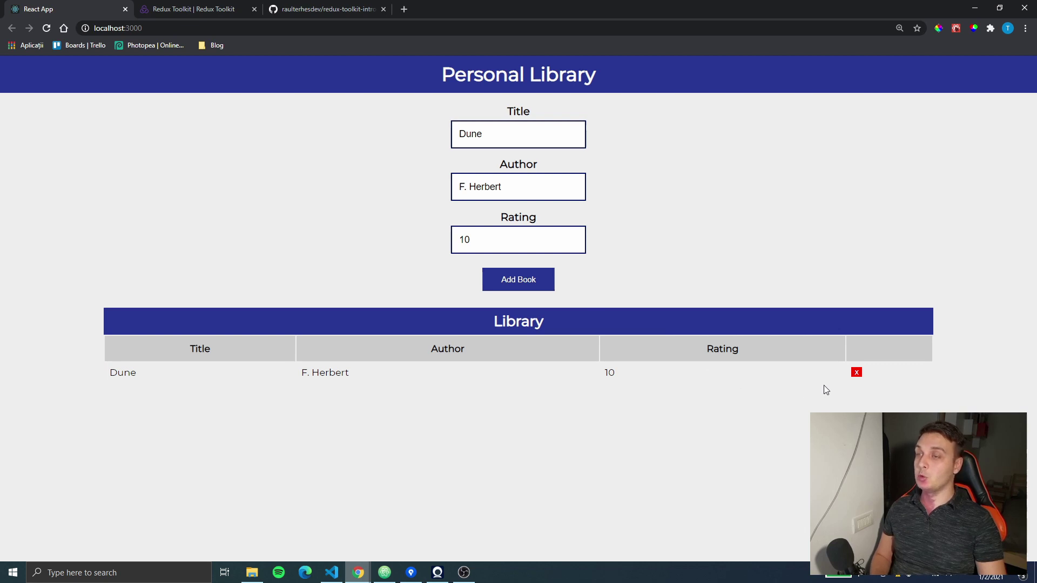
click(856, 373)
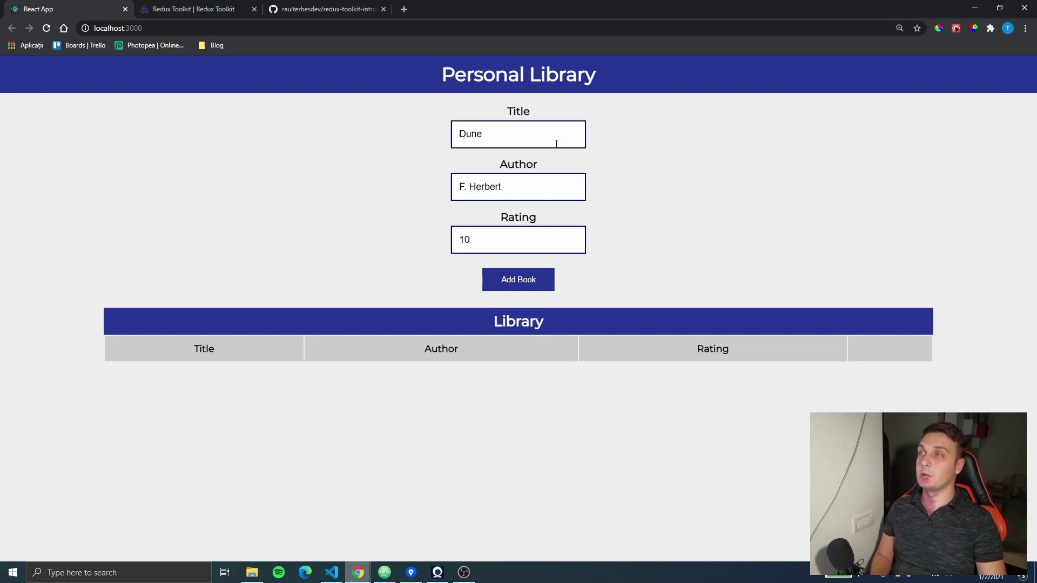
View the repository's seven branches, 1-building-the-ui through 6-slices, from the master branch dropdown.
click(341, 14)
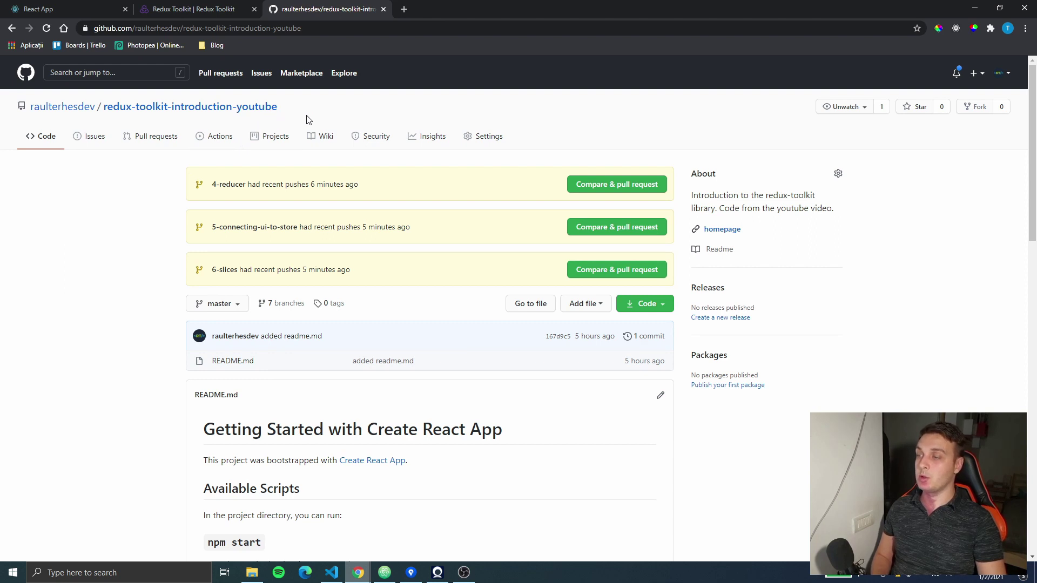
click(233, 305)
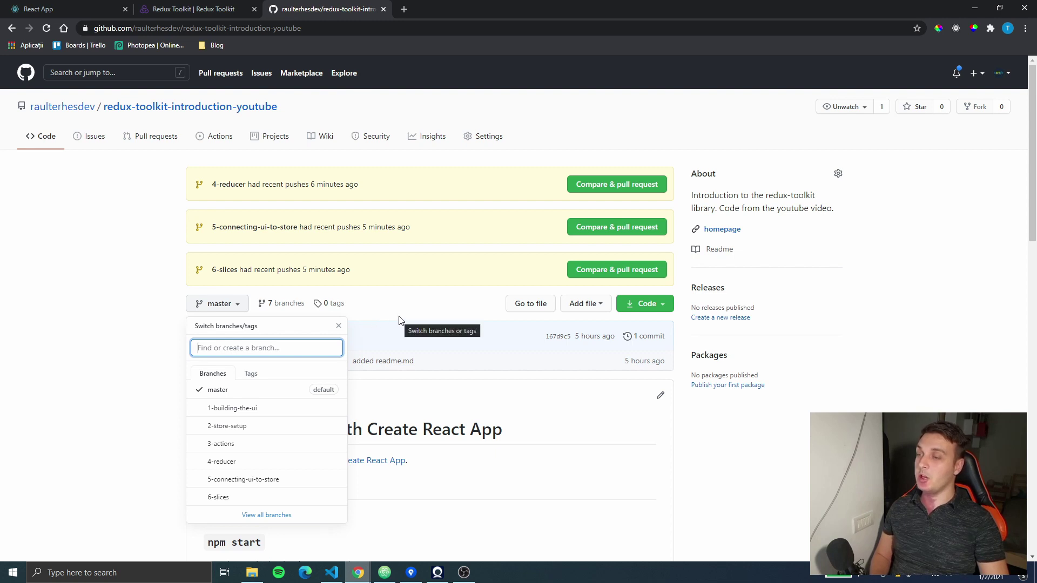
click(361, 574)
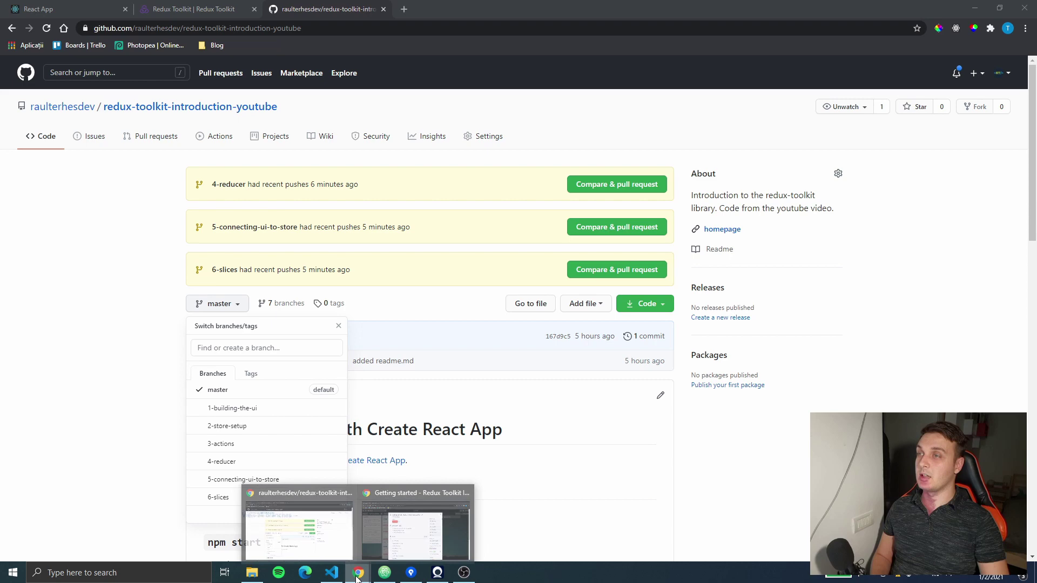
click(396, 424)
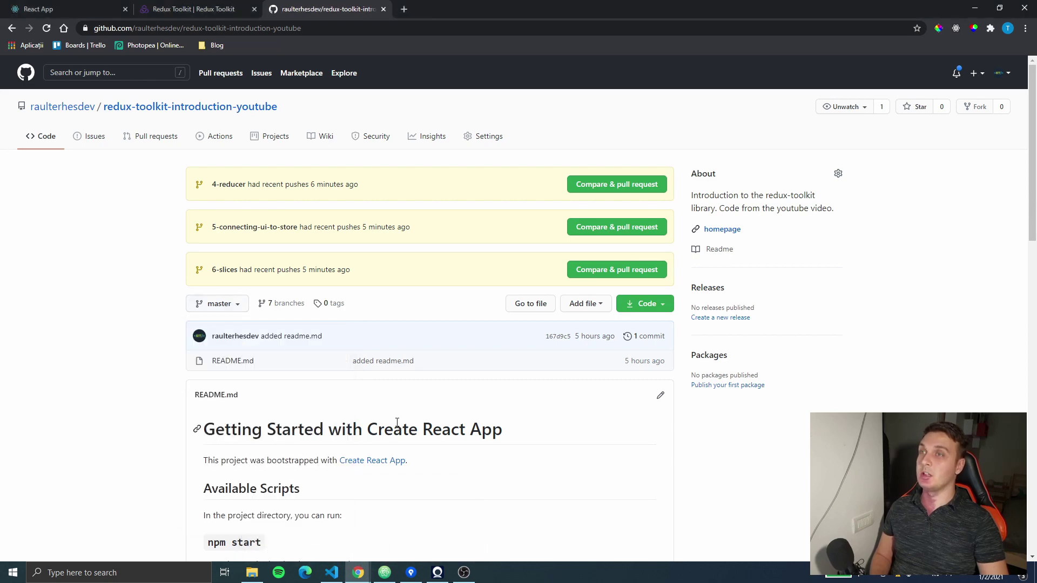